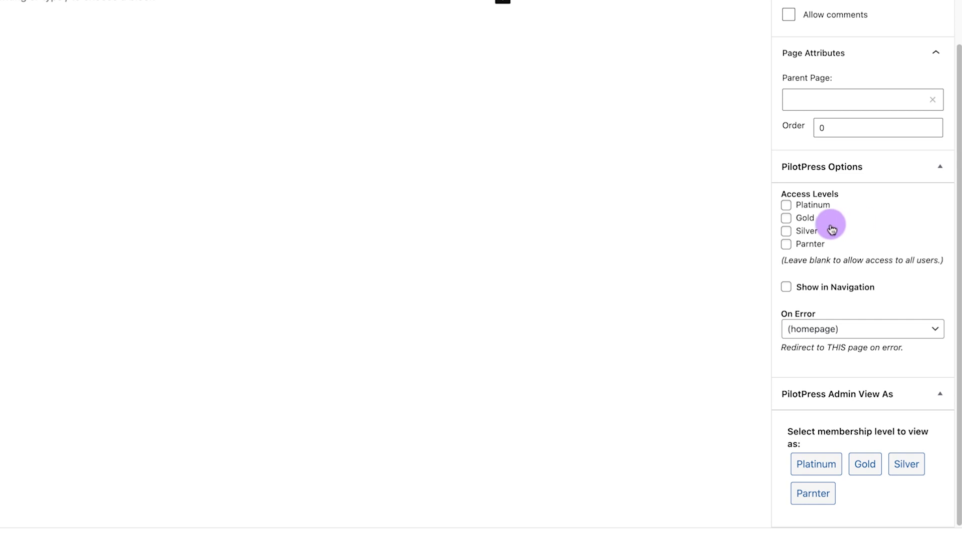
Grant the Silver, Gold and Platinum membership levels access to the page
left_click(785, 231)
left_click(786, 218)
left_click(786, 205)
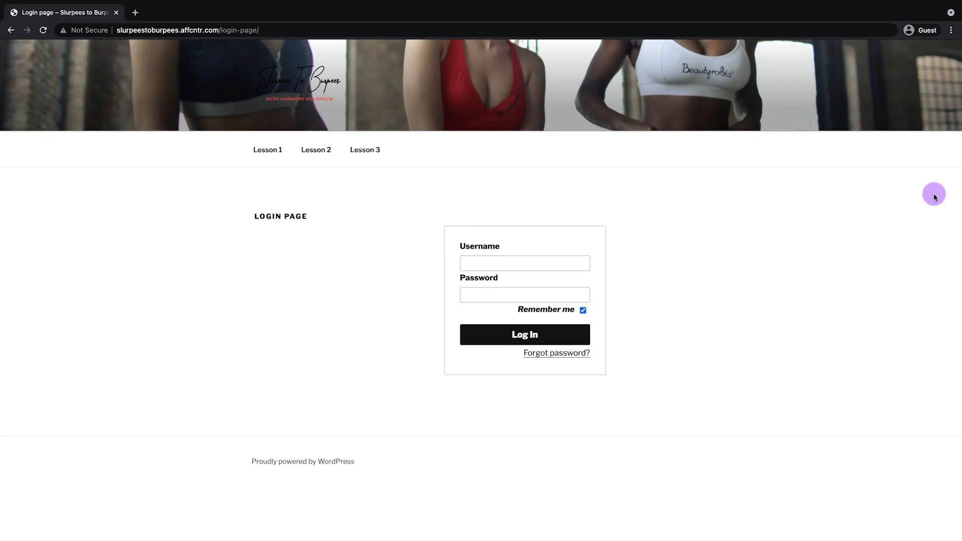
Log in to the membership site with the silver member's username and account password
left_click(539, 265)
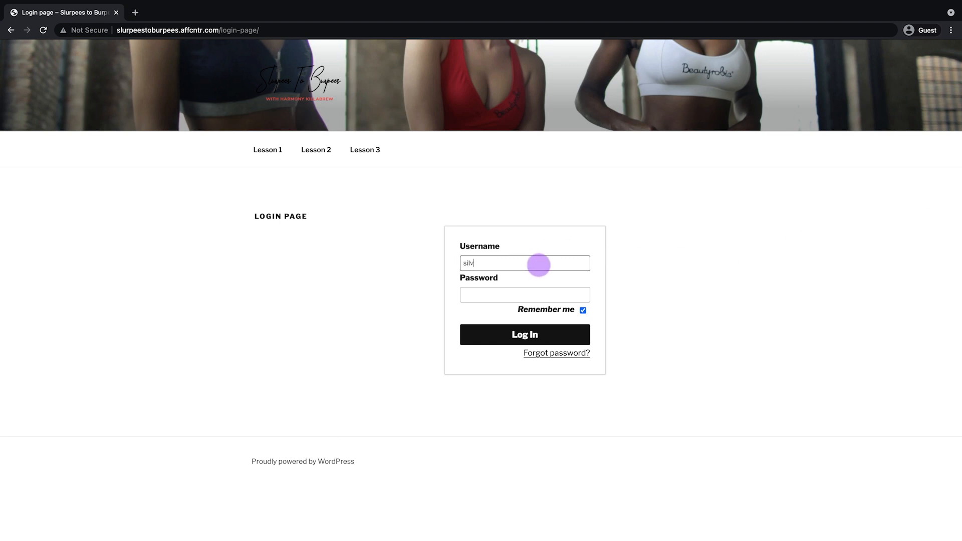
type("silver@example.com")
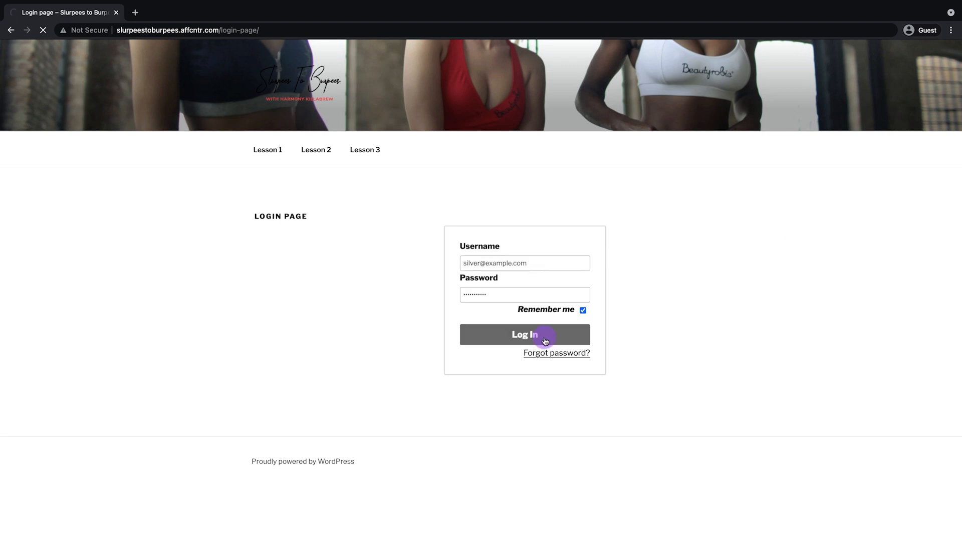
left_click(543, 339)
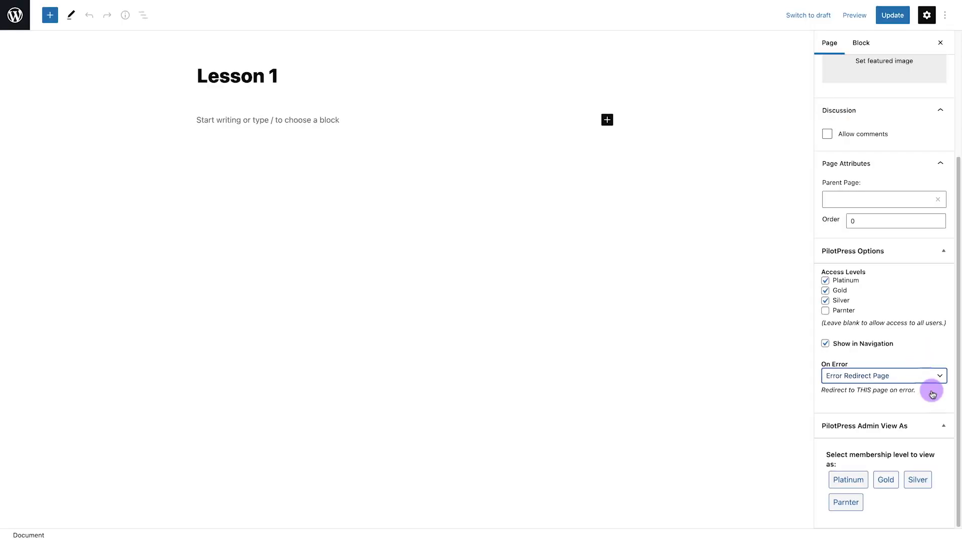
Update the Lesson 1 page to apply its membership access settings
left_click(888, 17)
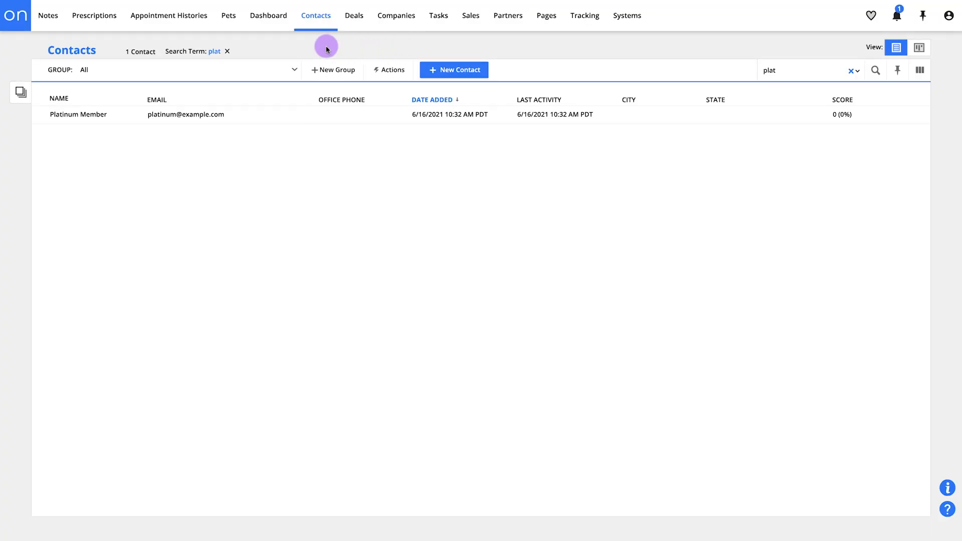
Switch to the Ontraport contacts and open the membership records of the Platinum Member contact
mouse_move(321, 23)
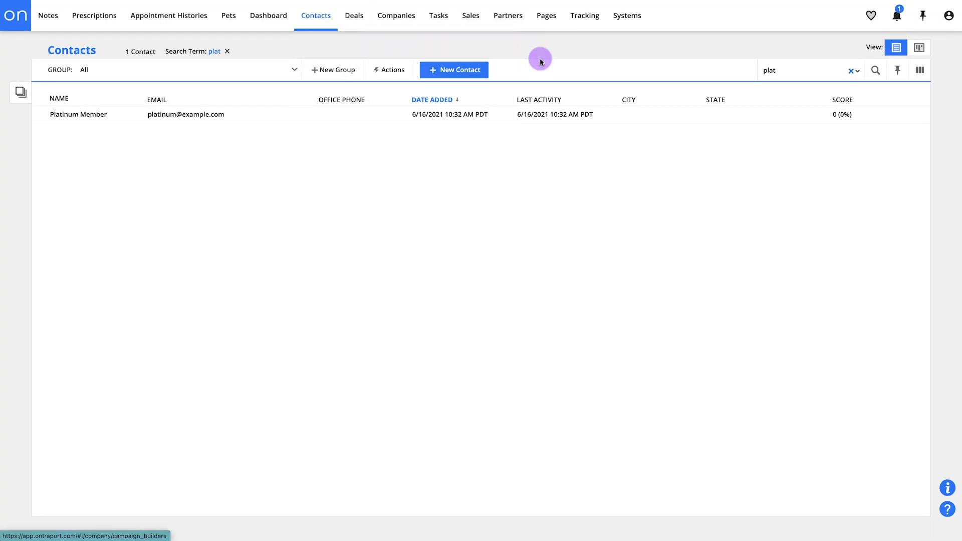
left_click(81, 115)
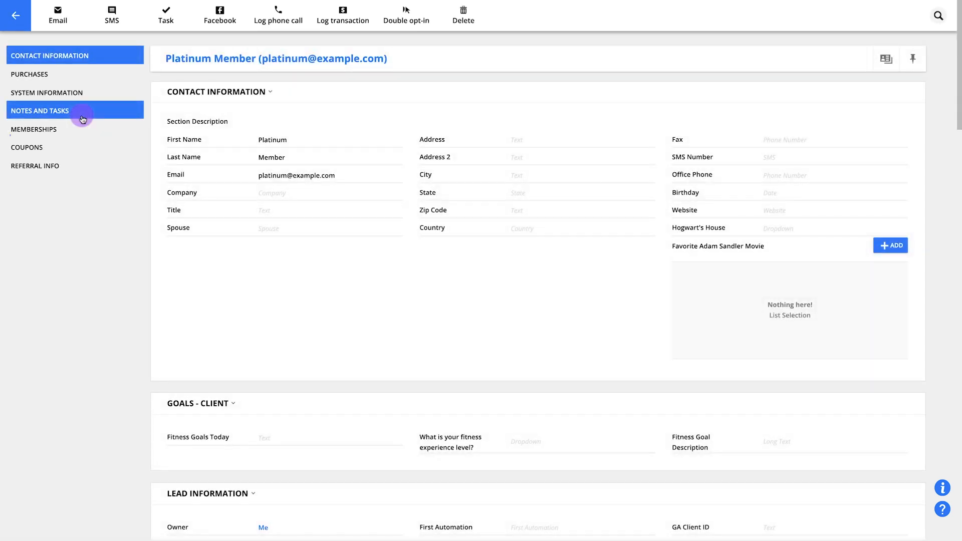
left_click(79, 129)
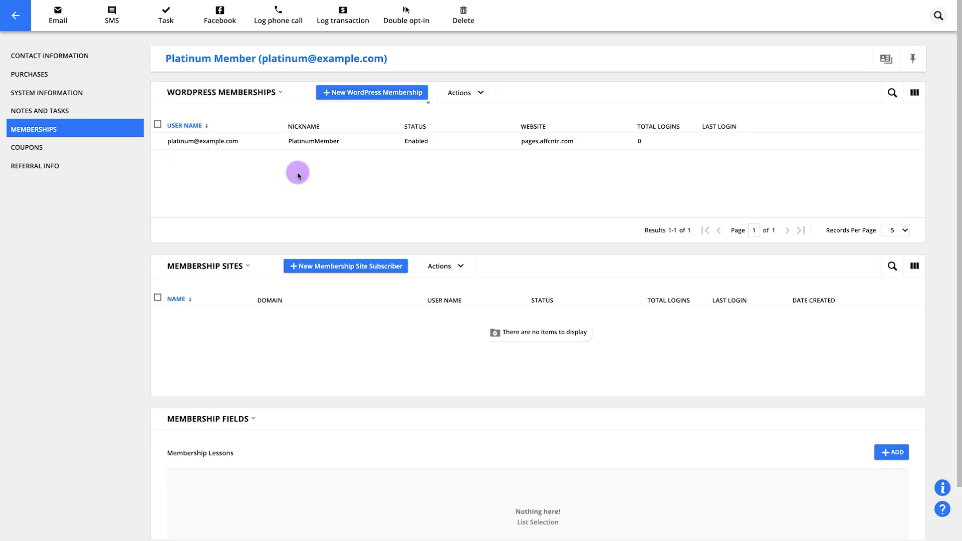
Open a blank WordPress membership form for the contact and cancel it
left_click(377, 94)
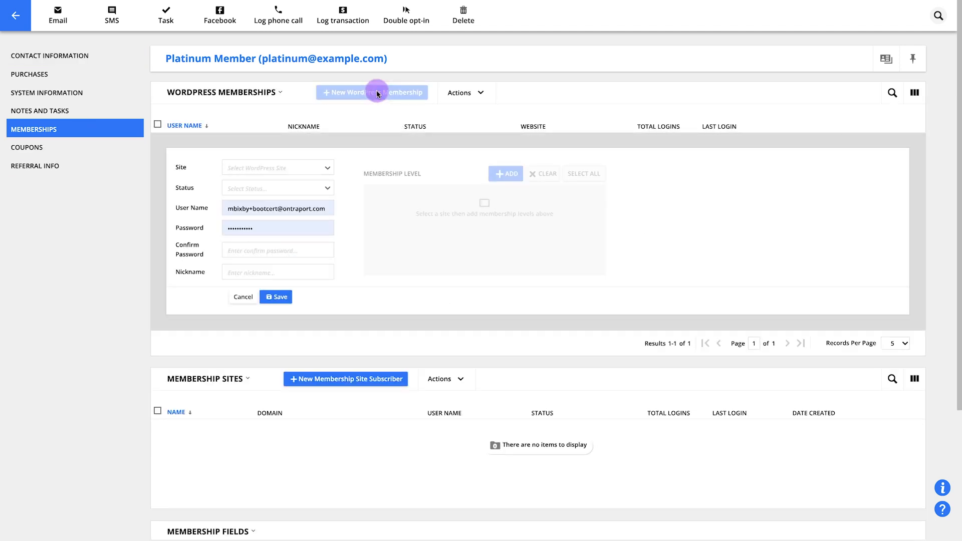
left_click(244, 300)
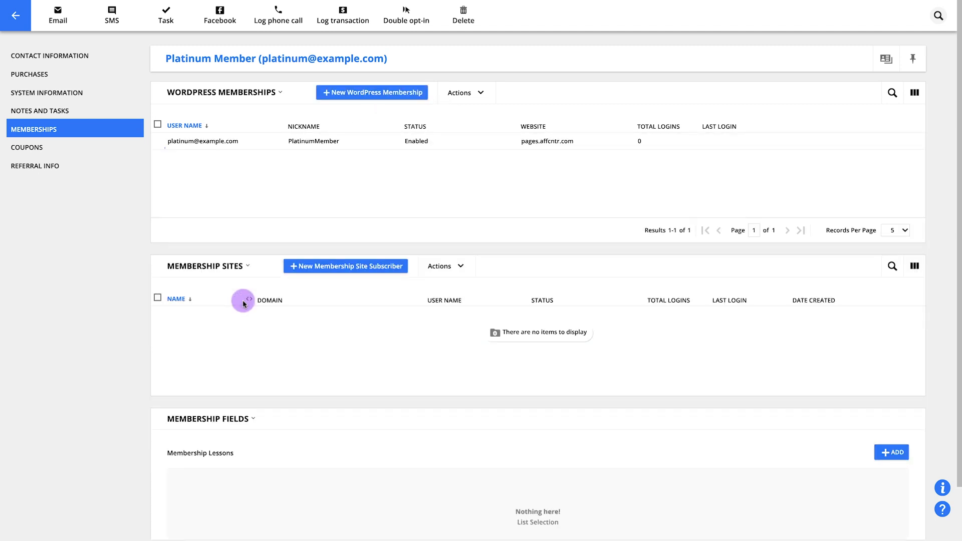
Add the Gold level to the contact's existing WordPress membership, remove it again, and save the record
left_click(225, 145)
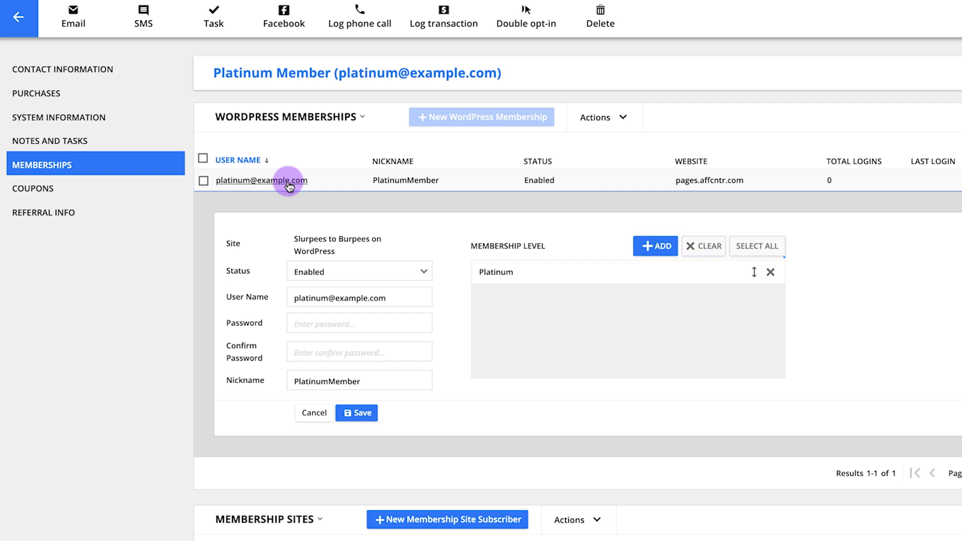
left_click(657, 245)
left_click(685, 290)
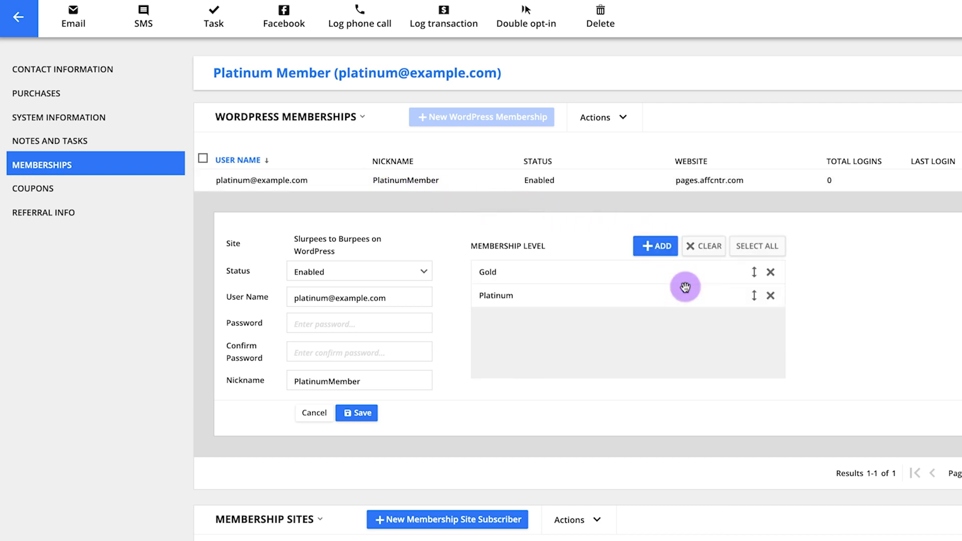
left_click(772, 273)
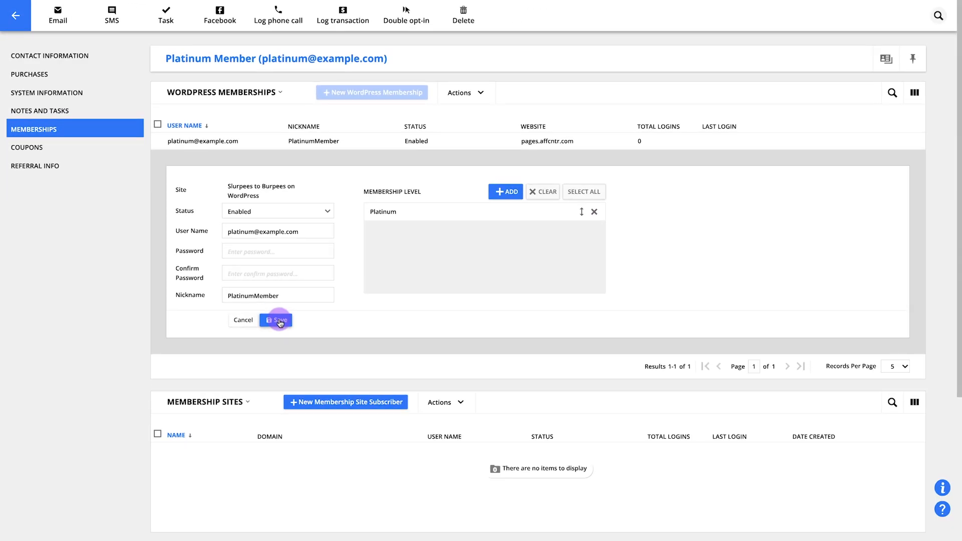
left_click(357, 413)
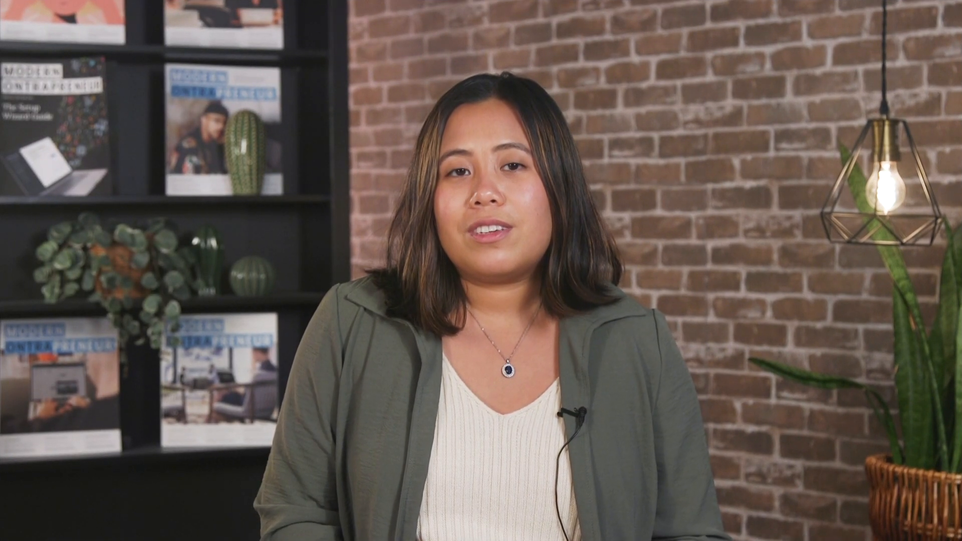
Start a quick email to the contact with the subject "Your Slurpees to Burpees Login Info"
left_click(51, 31)
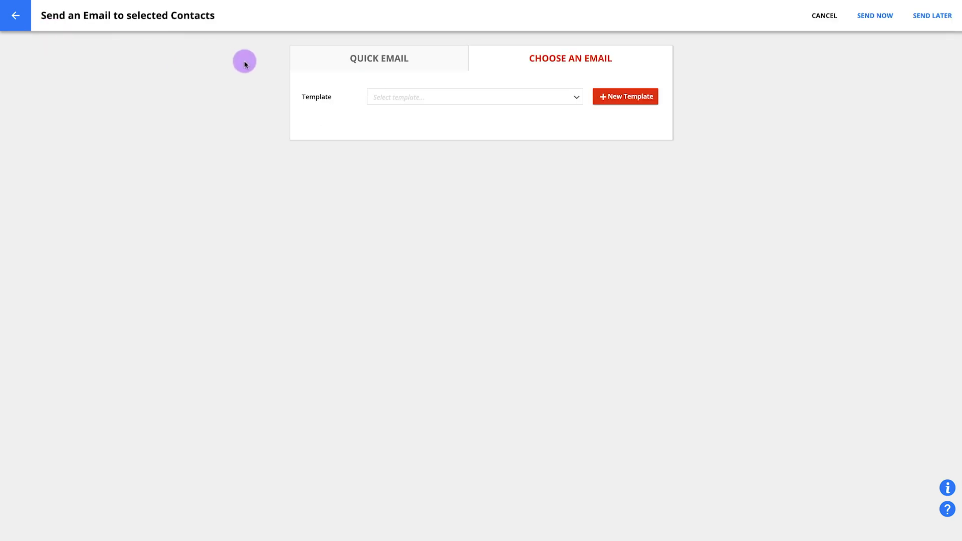
left_click(304, 64)
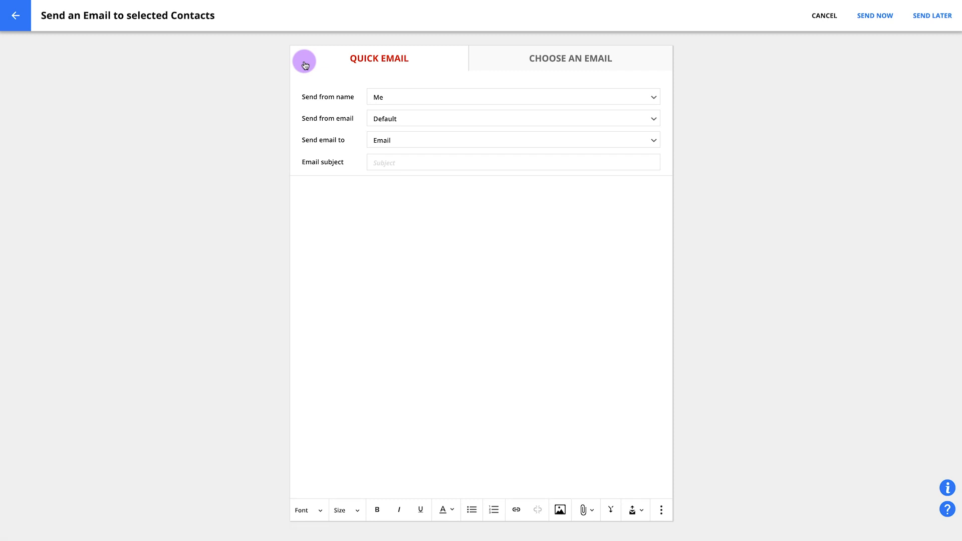
left_click(398, 165)
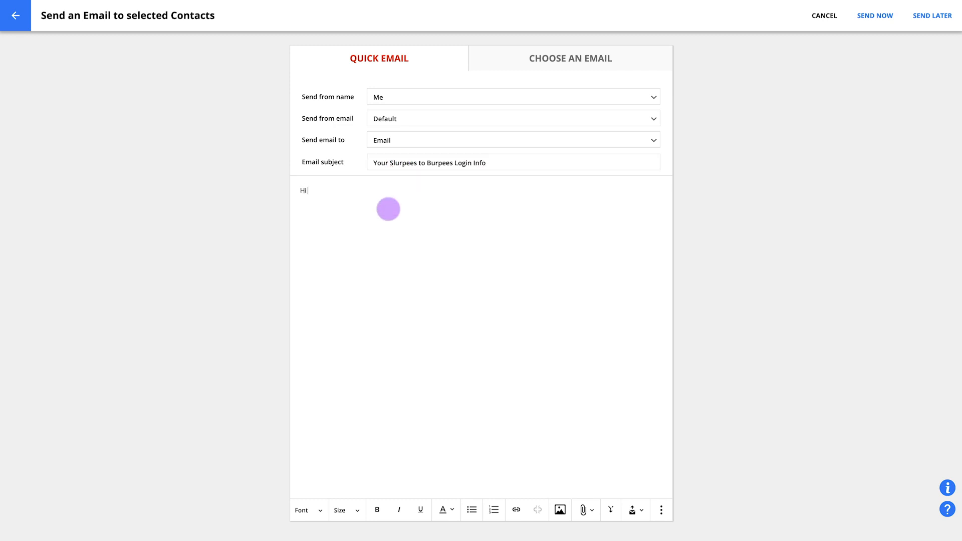
Write the greeting with the First Name merge field, followed by "Thanks for joining!", "Here's your login info:" and "Username:"
left_click(612, 511)
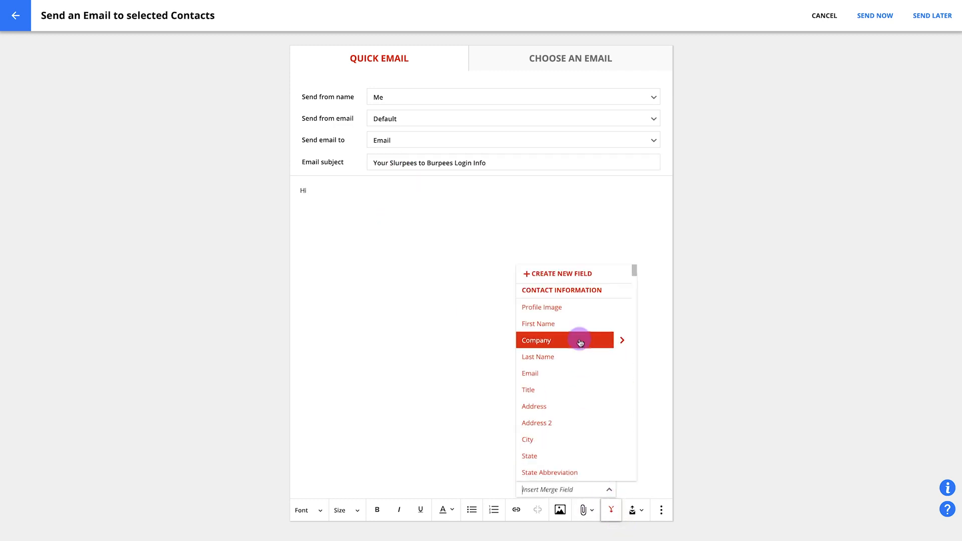
left_click(554, 322)
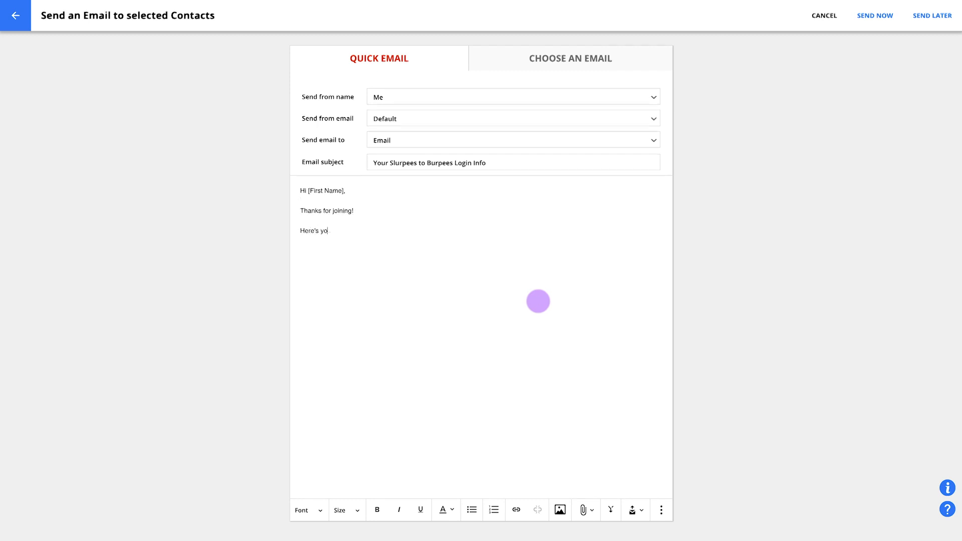
type("ur login info:")
key("Return")
type("Username:")
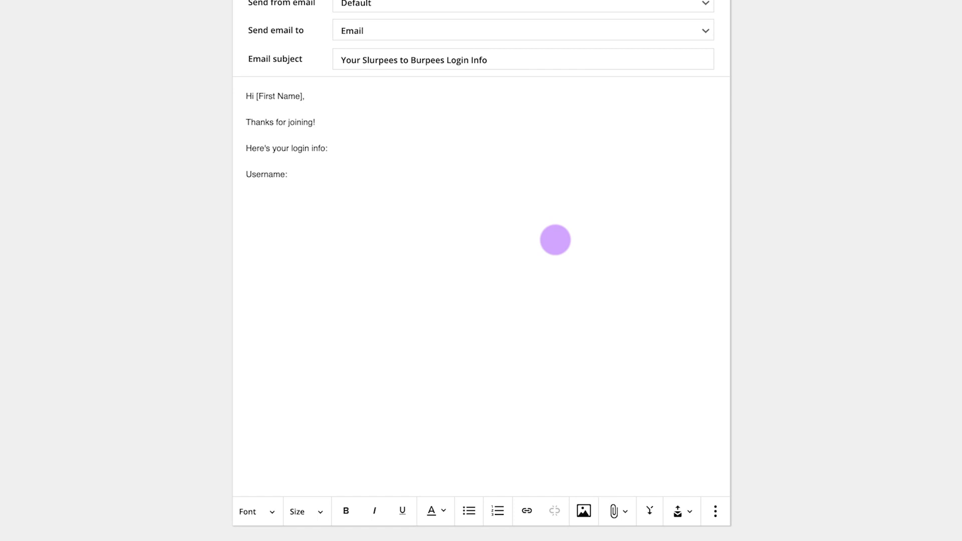
Insert the Slurpees to Burpees site's User Name and Password merge fields after their labels, and send the email immediately
left_click(650, 510)
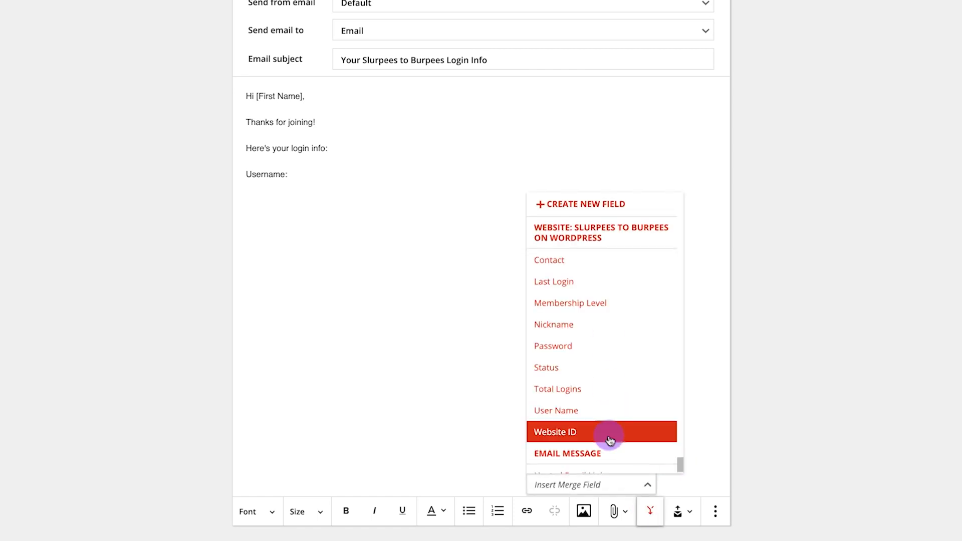
left_click(590, 416)
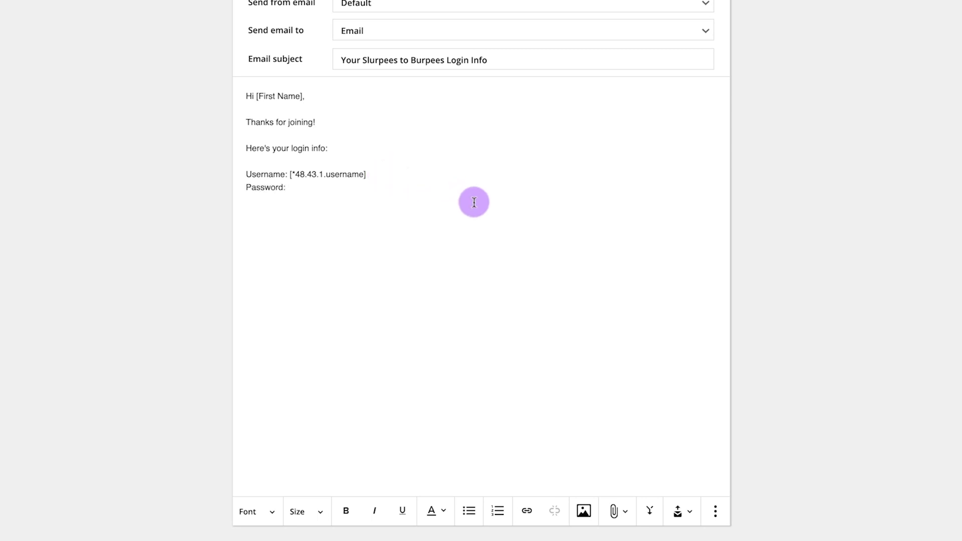
left_click(648, 509)
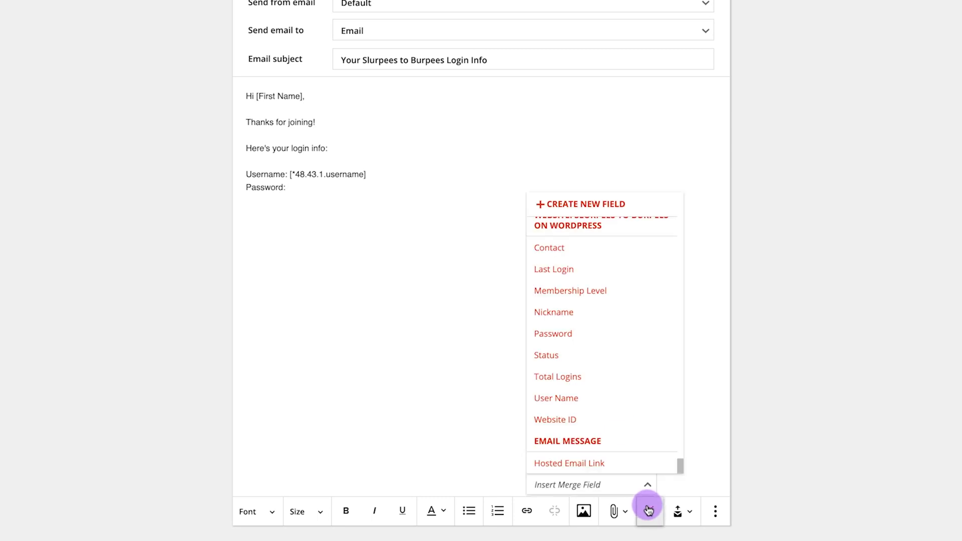
left_click(594, 339)
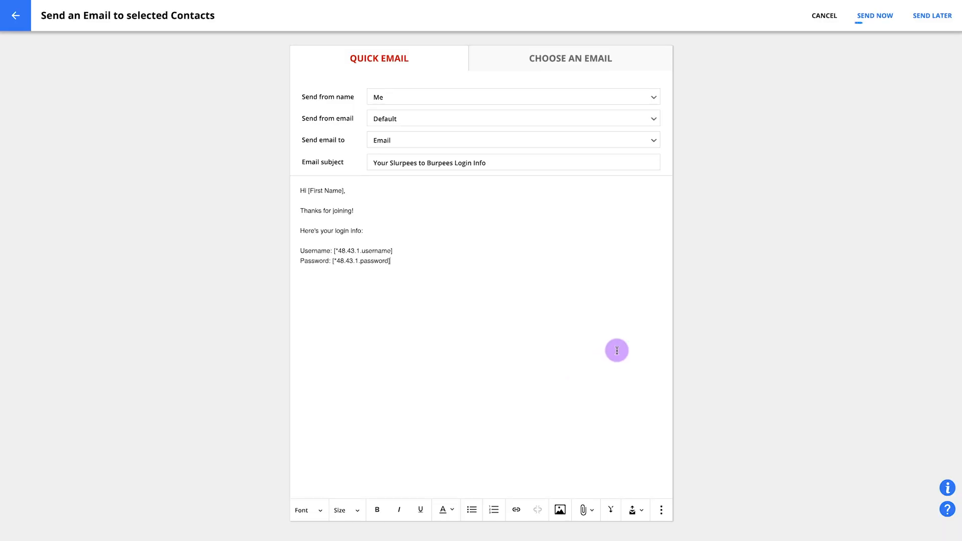
left_click(868, 25)
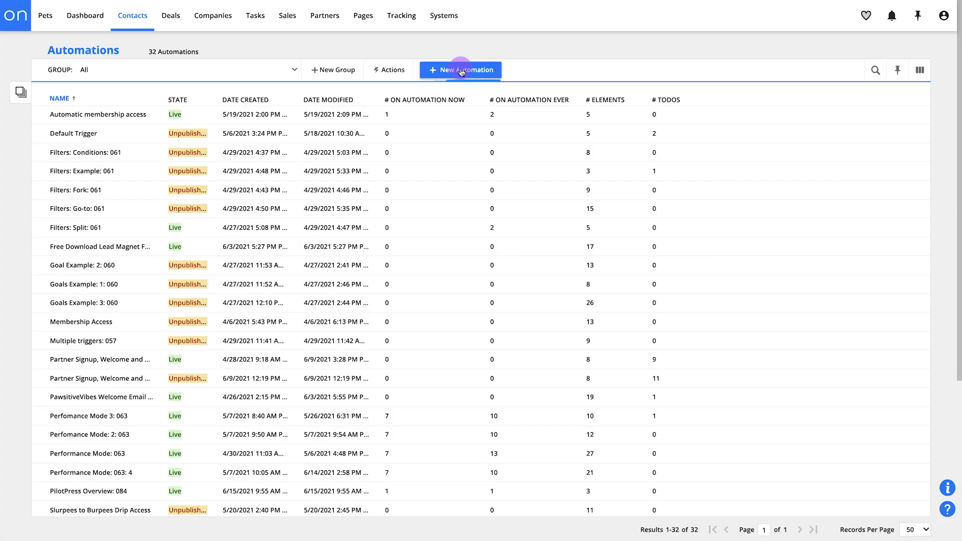
Create a new automation named "Slurpees to Burpees Membership Access"
left_click(462, 72)
left_click(137, 16)
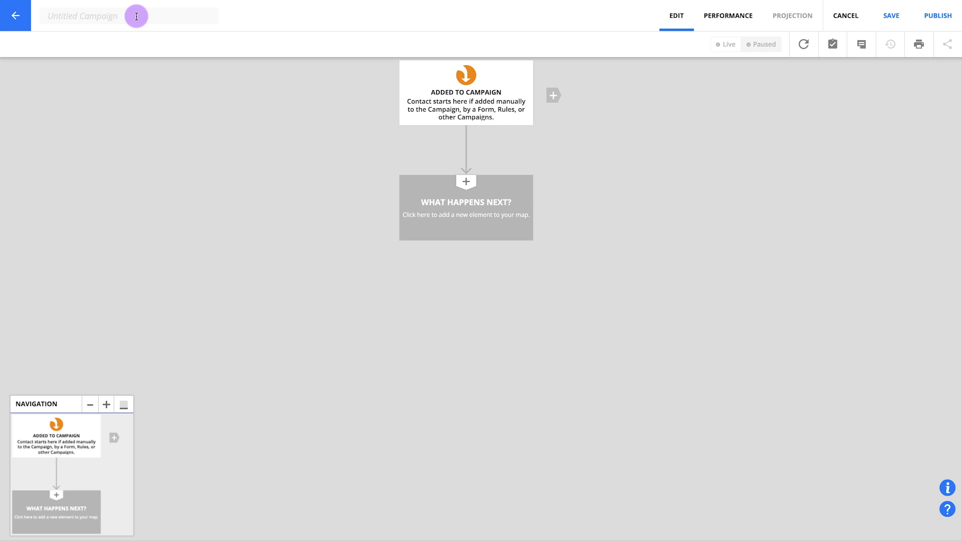
type("Slurpees to Burpees Membership Access")
Add a Purchases Product trigger for the Slurpees to Burpees Membership product
left_click(553, 105)
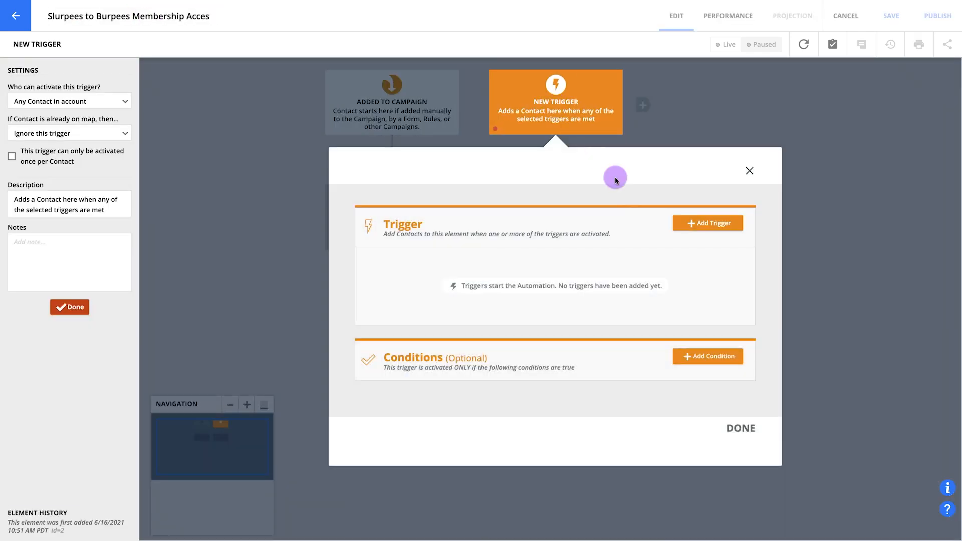
left_click(684, 225)
type("pur")
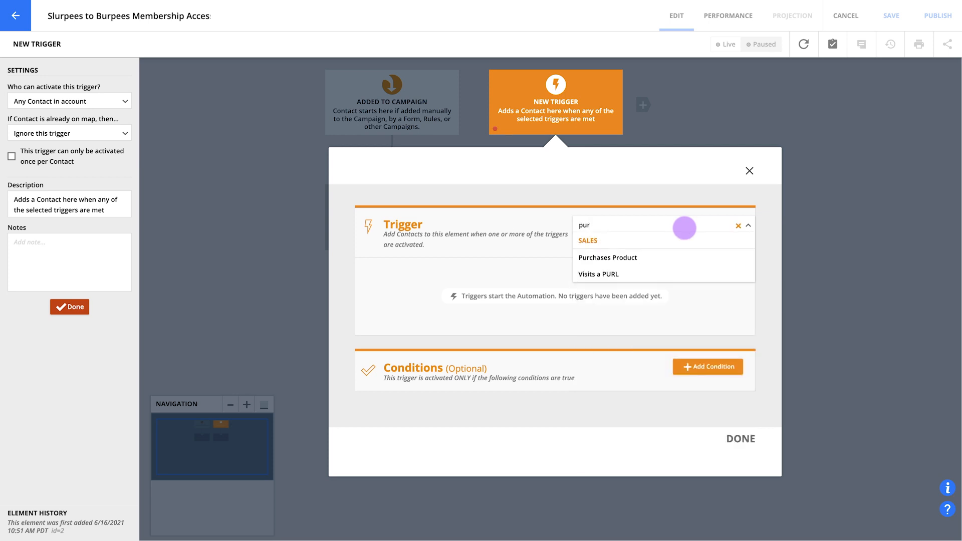
left_click(668, 257)
left_click(489, 264)
type("slur")
left_click(489, 296)
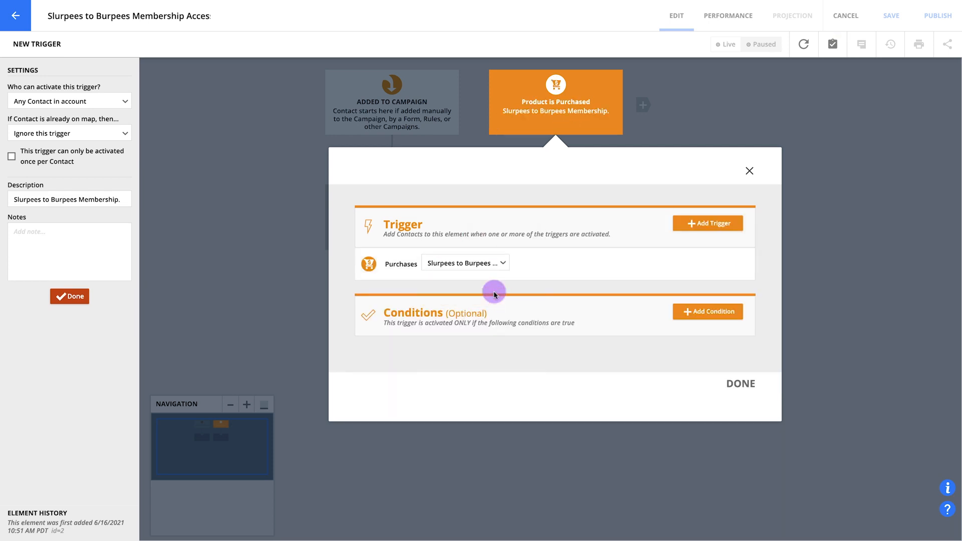
left_click(737, 384)
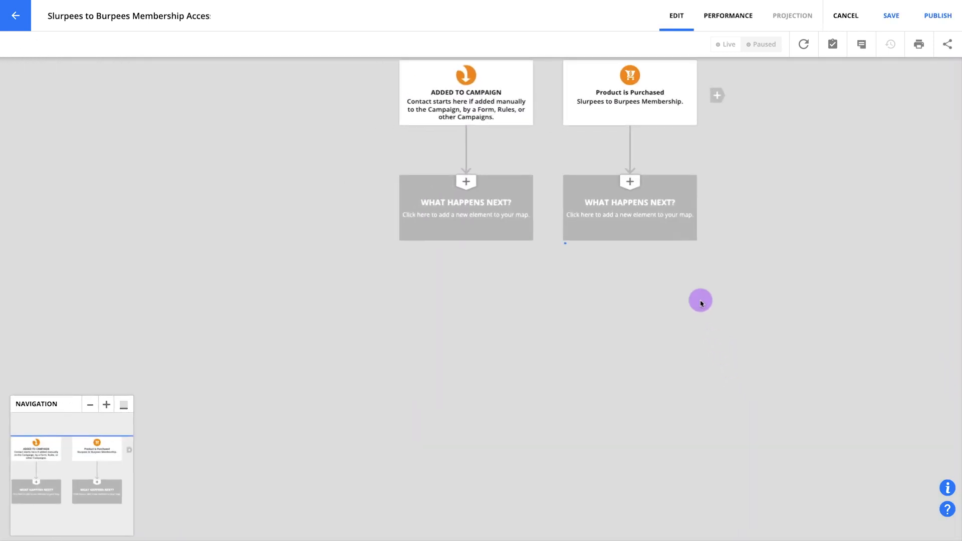
Add a Give WP Membership Access element below the product purchase trigger
left_click(665, 231)
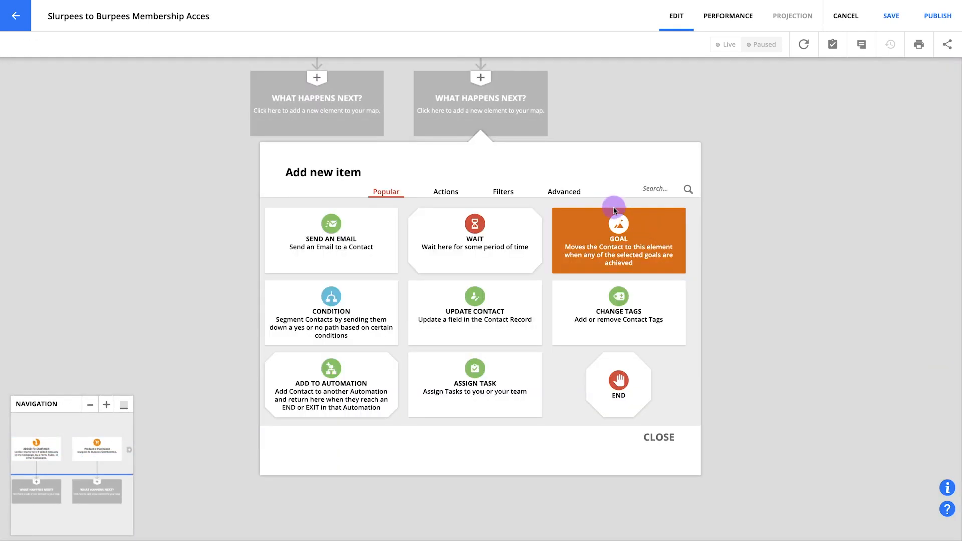
left_click(572, 193)
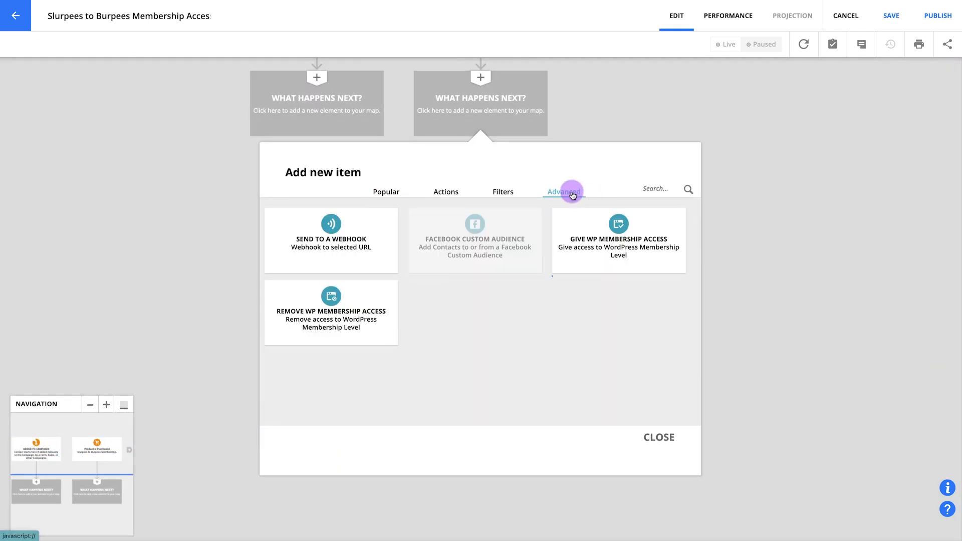
left_click(591, 254)
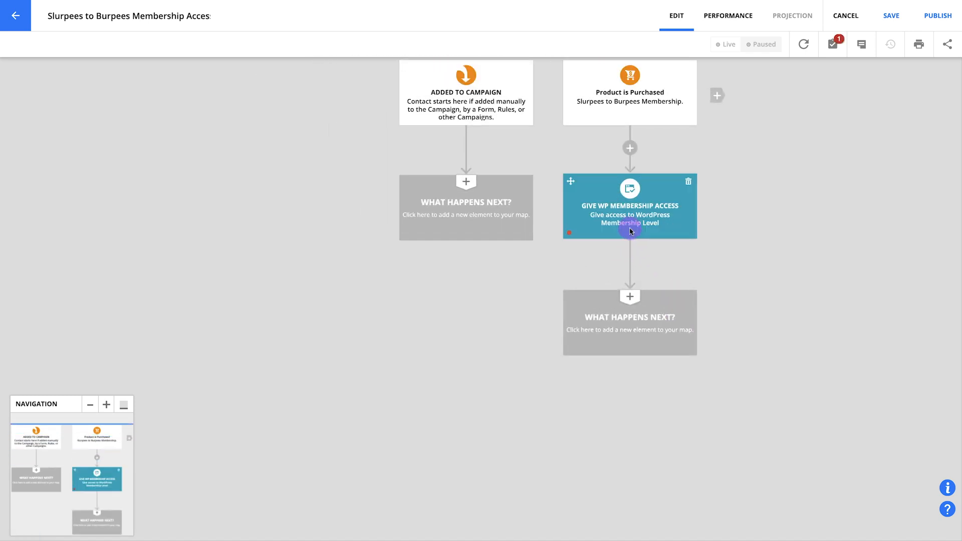
Set the Give WP Membership Access element to add access to the Silver level on pages.affcntr.com
left_click(630, 231)
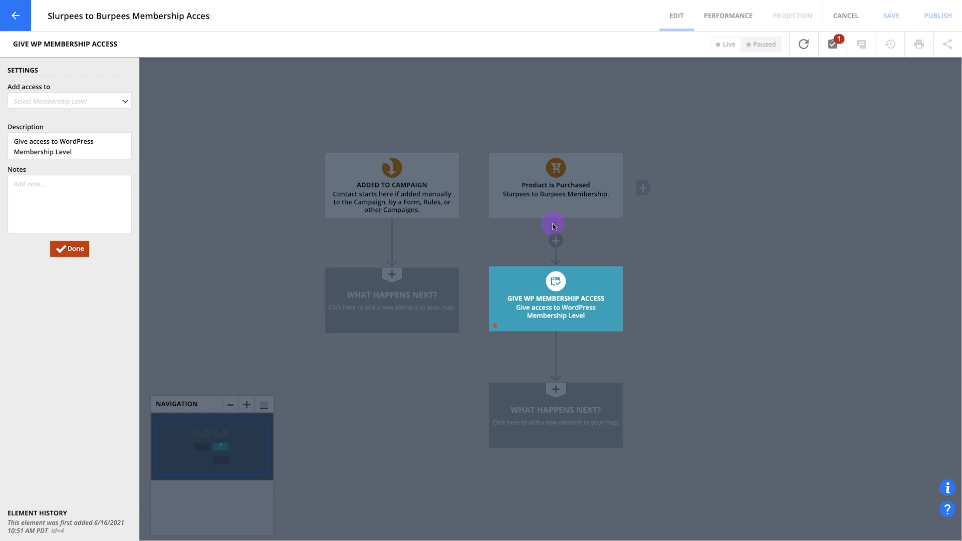
left_click(108, 101)
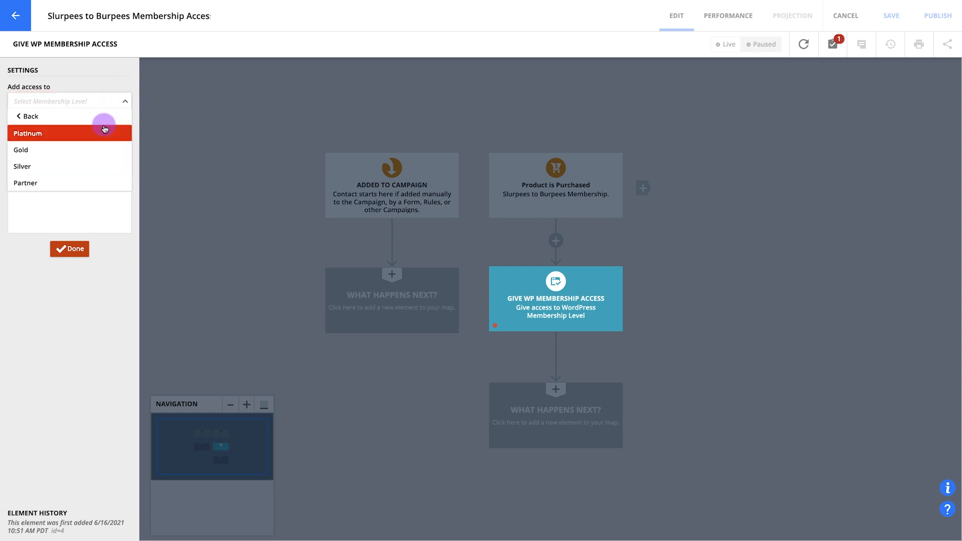
left_click(94, 163)
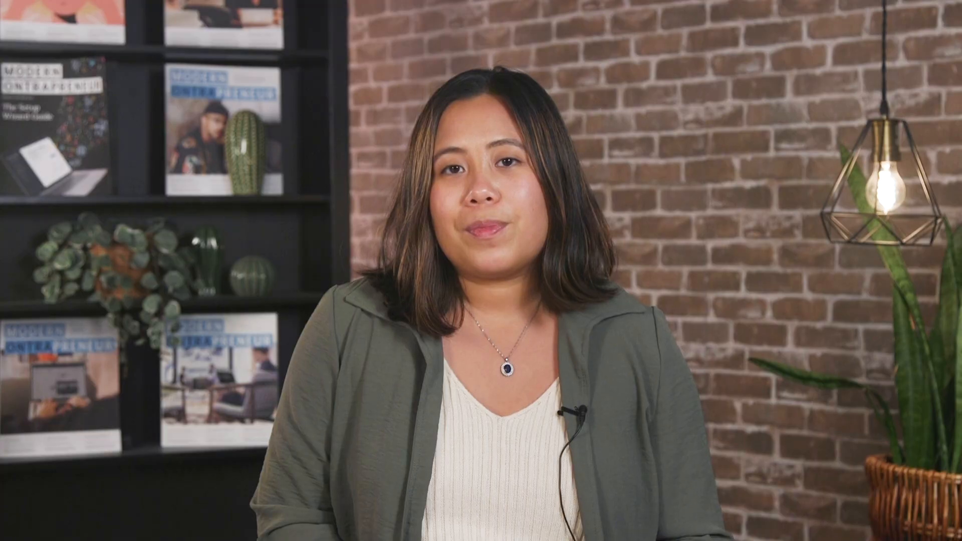
Add a Remove WP Membership Access element for the pages.affcntr.com Silver level below the cancelled open order trigger
left_click(575, 193)
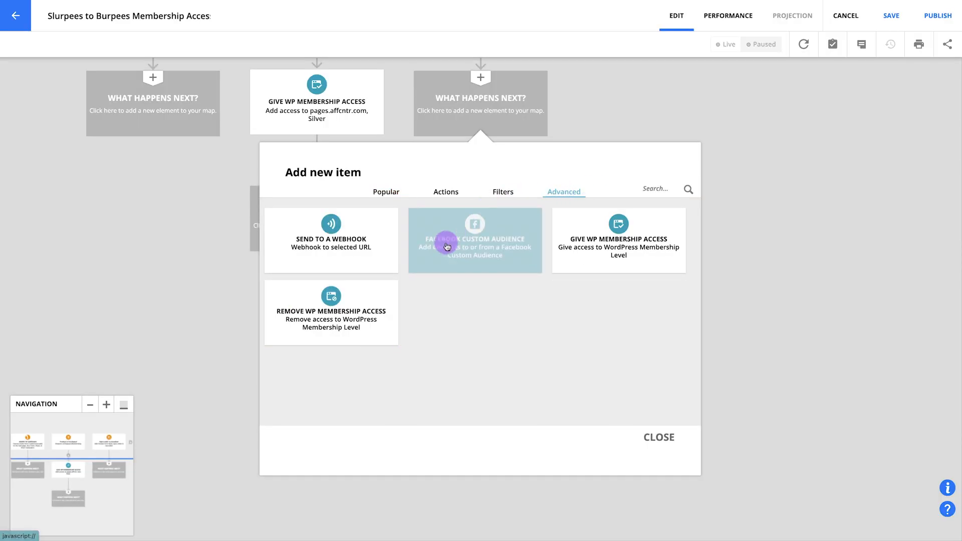
left_click(369, 315)
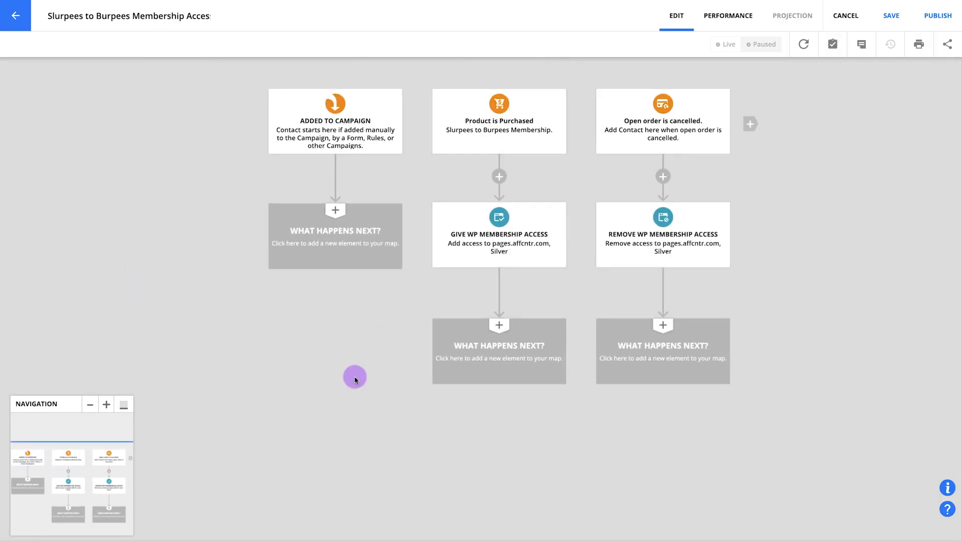
Add a Send an Email element below Give WP Membership Access, using a new draft message named "Membership Login Info"
left_click(440, 380)
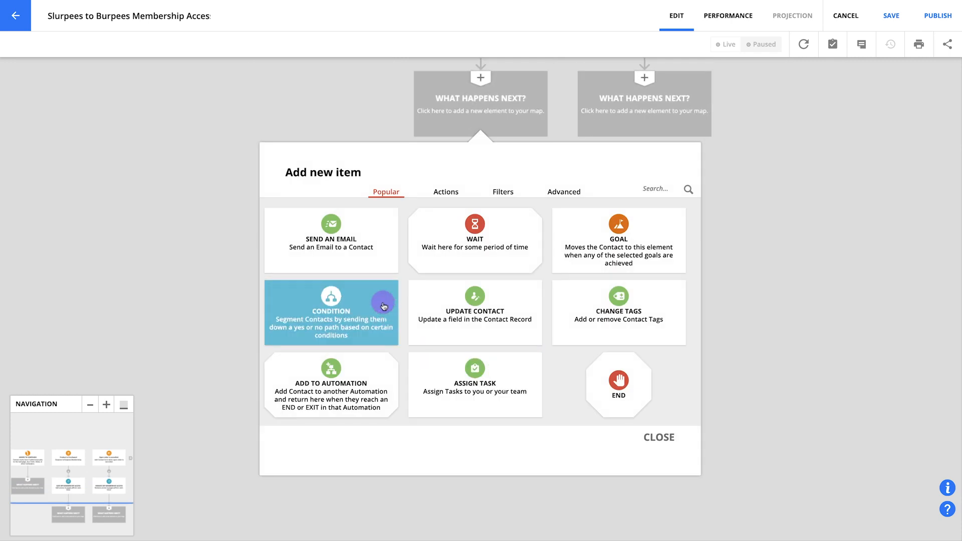
left_click(362, 260)
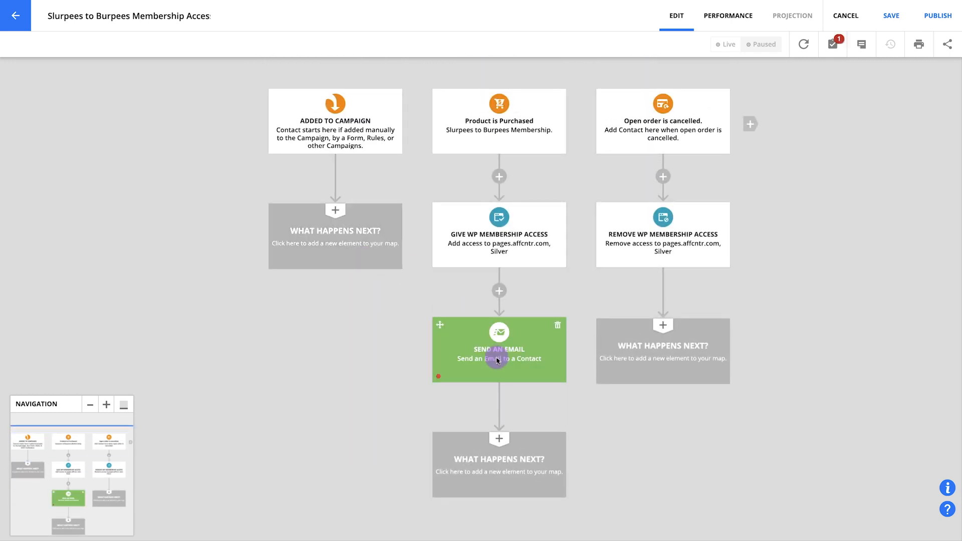
left_click(497, 359)
left_click(68, 108)
left_click(79, 123)
left_click(59, 160)
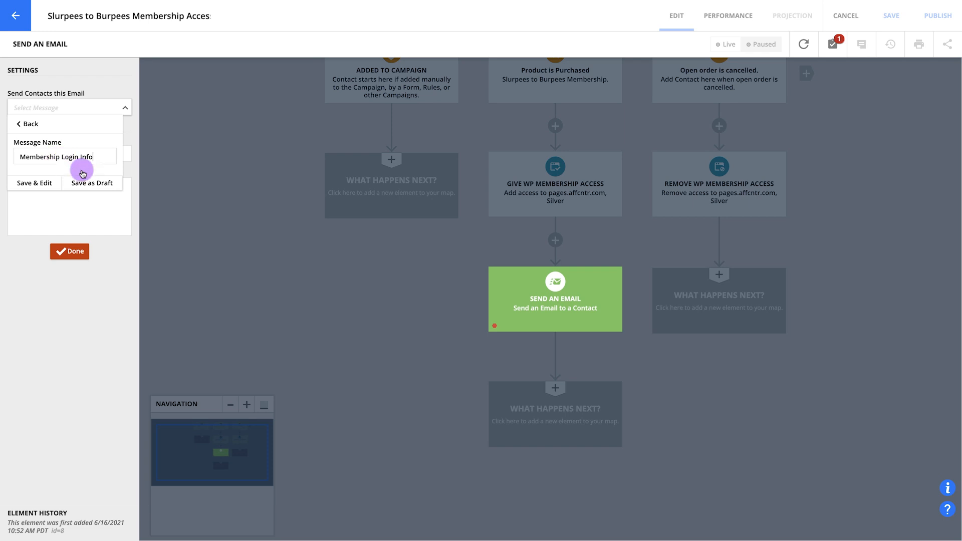
left_click(104, 184)
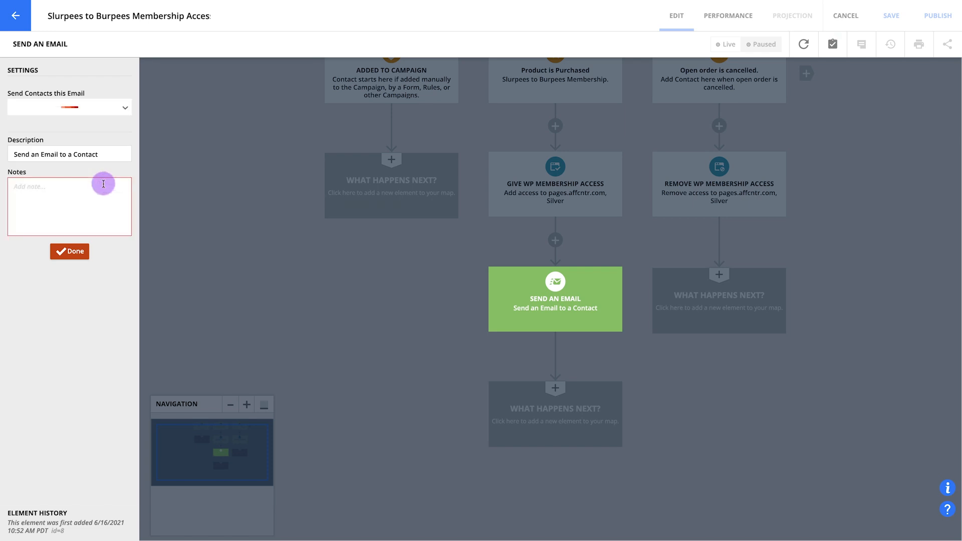
left_click(77, 271)
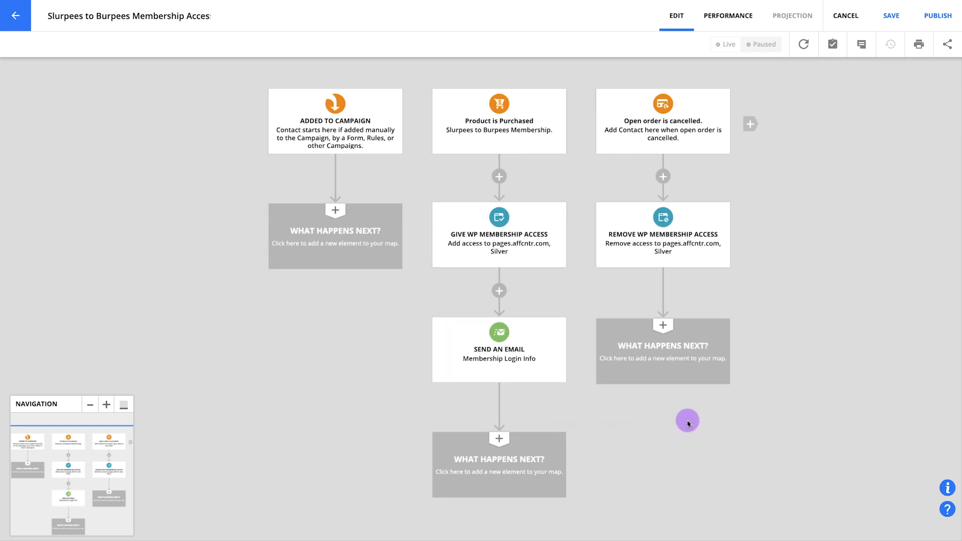
Add a Membership Cancellation email below the Remove WP Membership Access element, and save and publish the automation
left_click(679, 376)
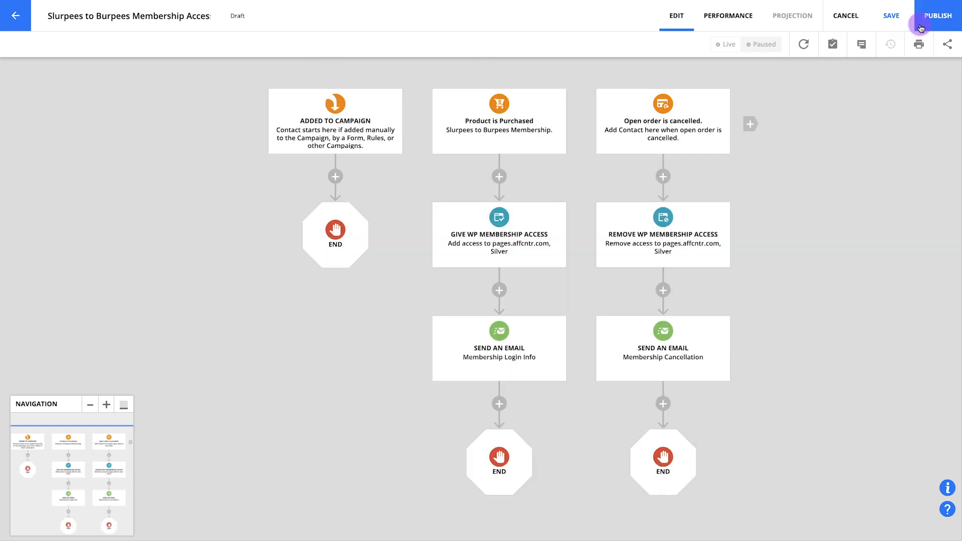
left_click(921, 26)
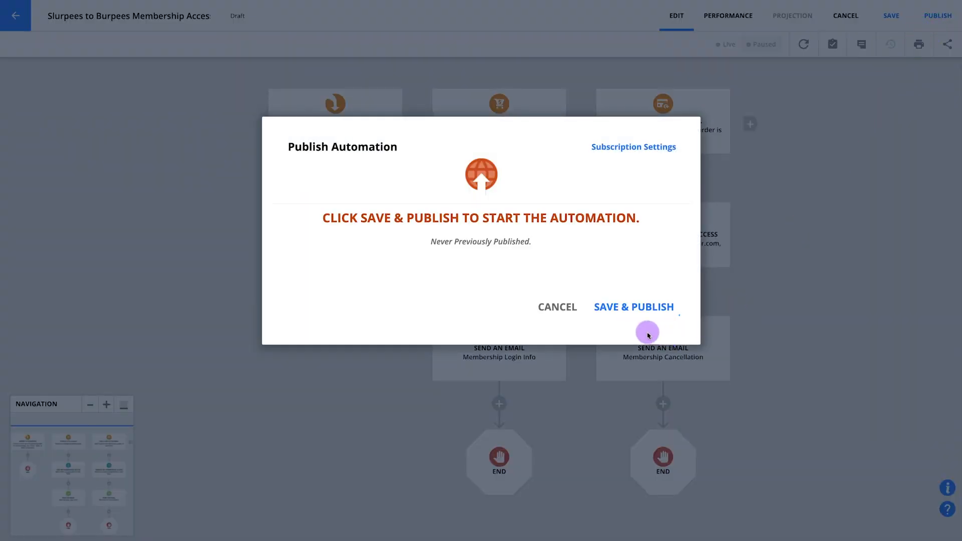
left_click(640, 310)
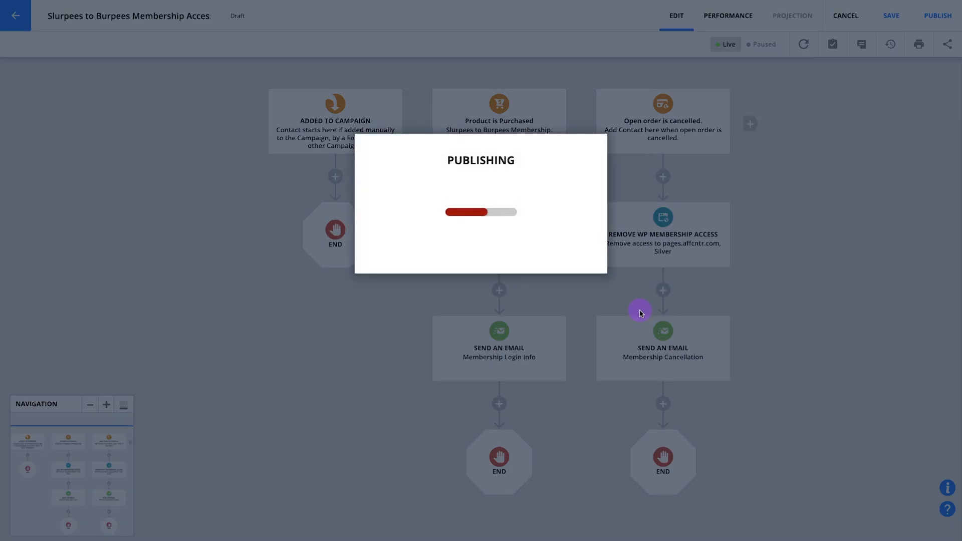